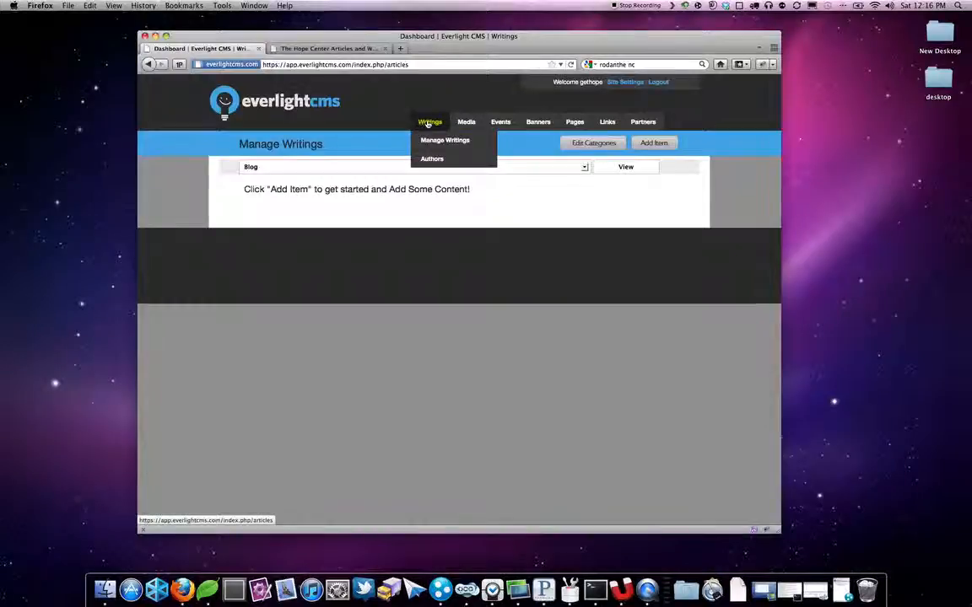
# Step: Open the listed author's record from the authors list and review the author info, bio and image fields
pyautogui.click(428, 159)
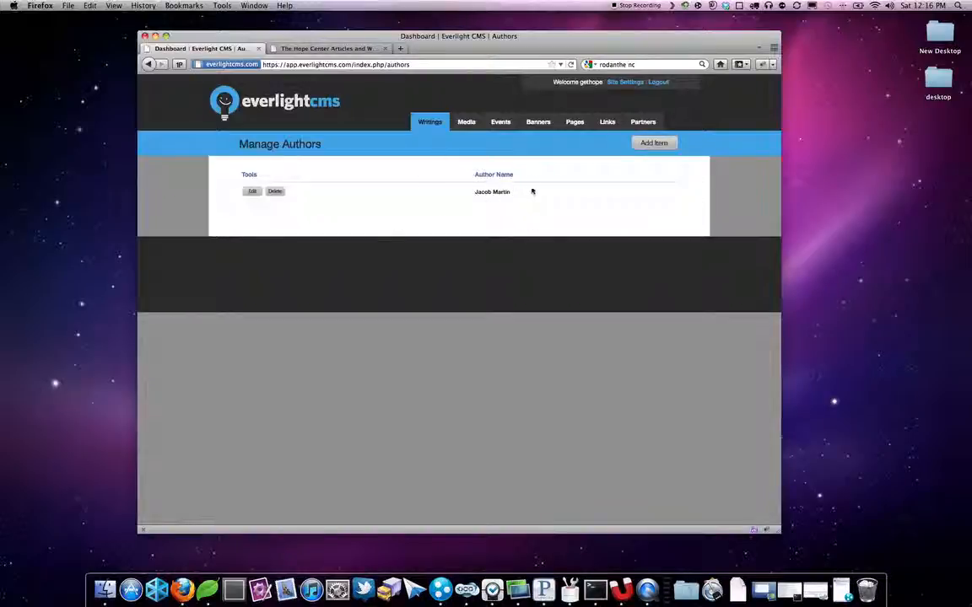
pyautogui.click(252, 191)
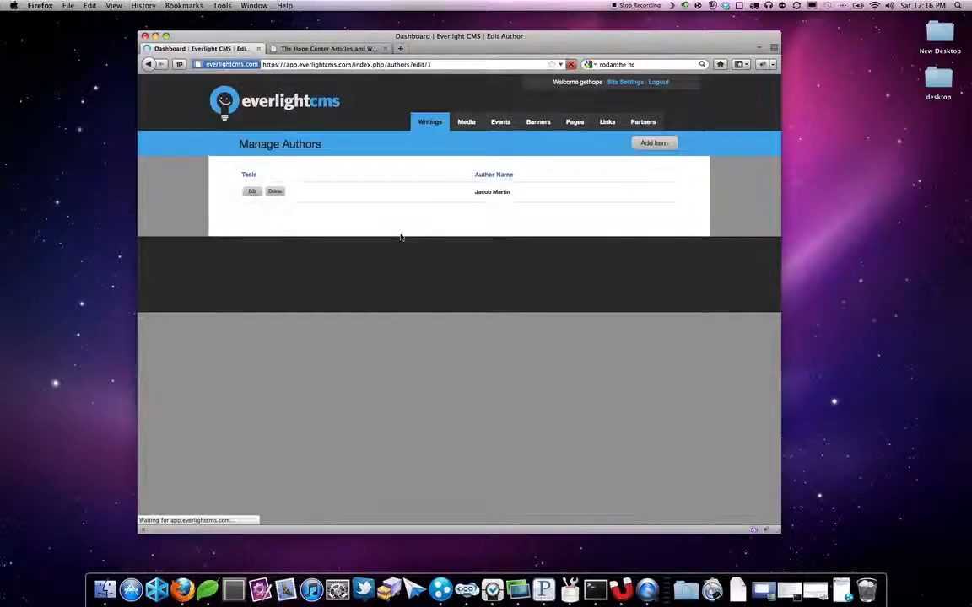
pyautogui.moveTo(337, 209); pyautogui.dragTo(276, 208)
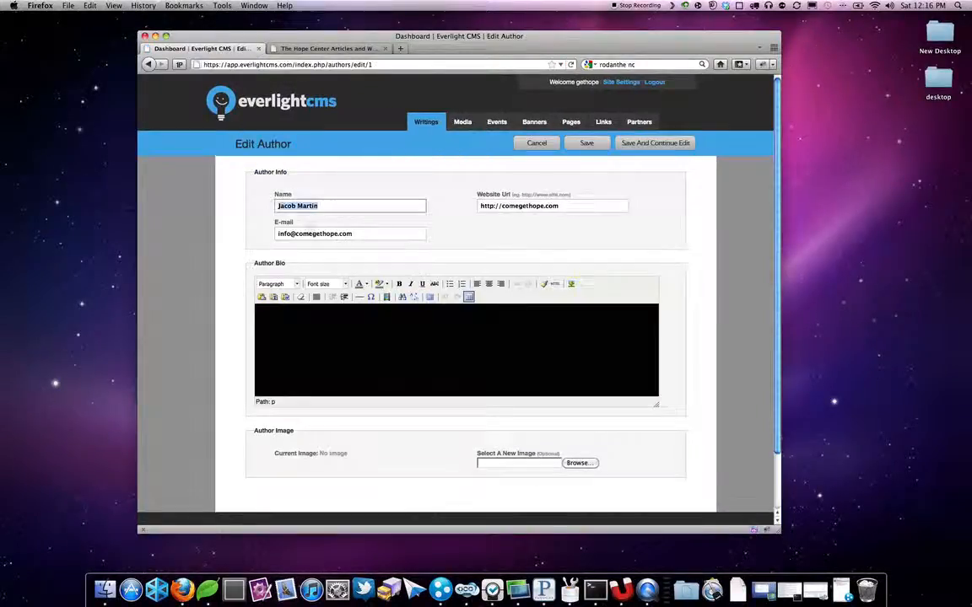
pyautogui.click(303, 331)
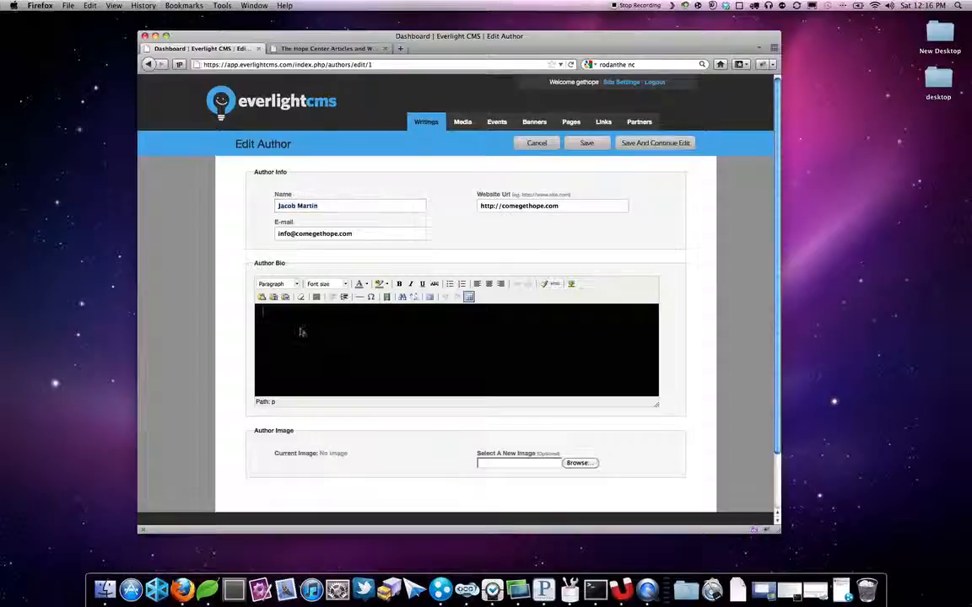
pyautogui.scroll(-1, 328, 350)
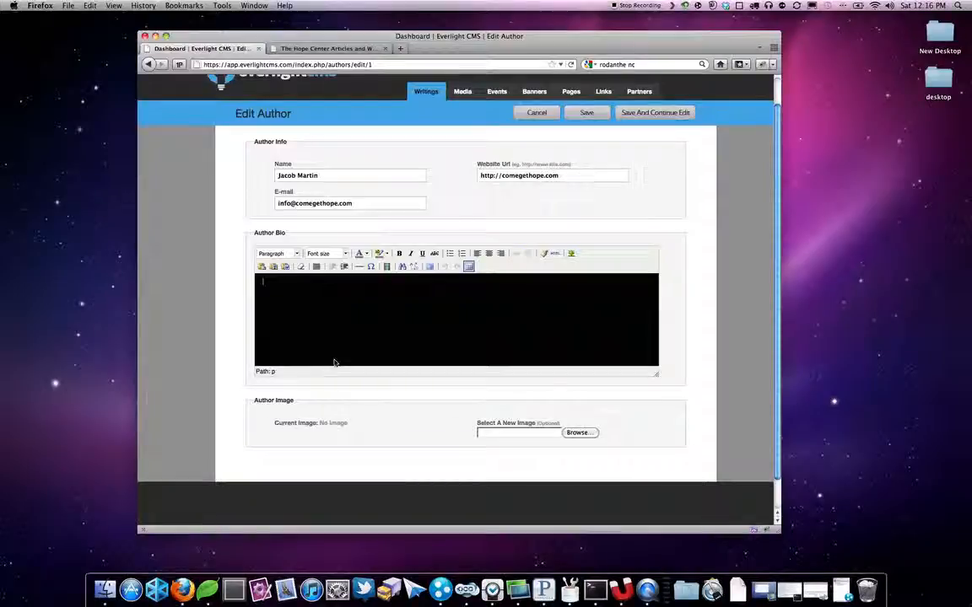
pyautogui.scroll(2, 540, 426)
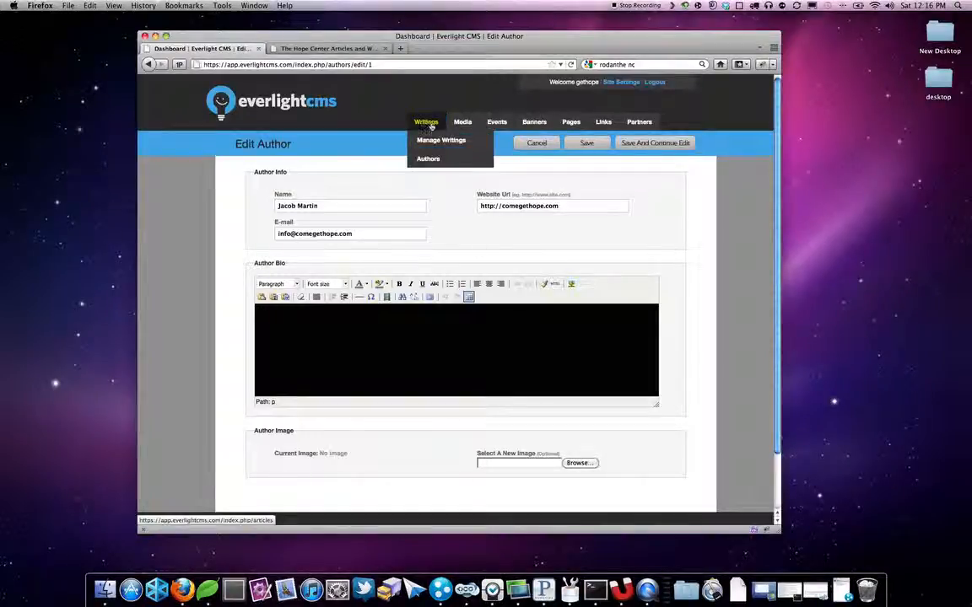
# Step: View the writings list filtered by All Writings, Missions Reports and Testimonies in turn
pyautogui.click(432, 138)
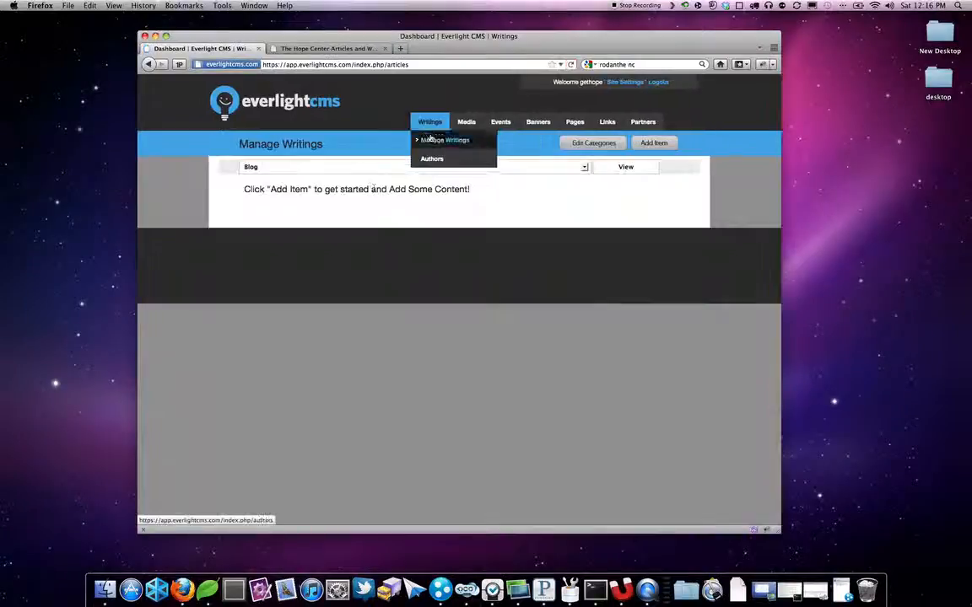
pyautogui.click(358, 166)
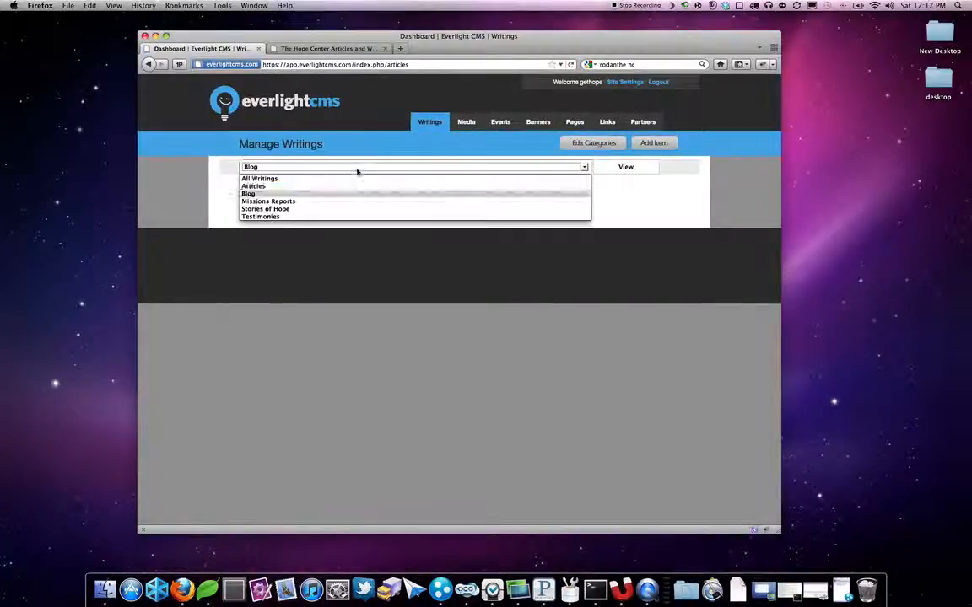
pyautogui.press('Up')
pyautogui.press('Return')
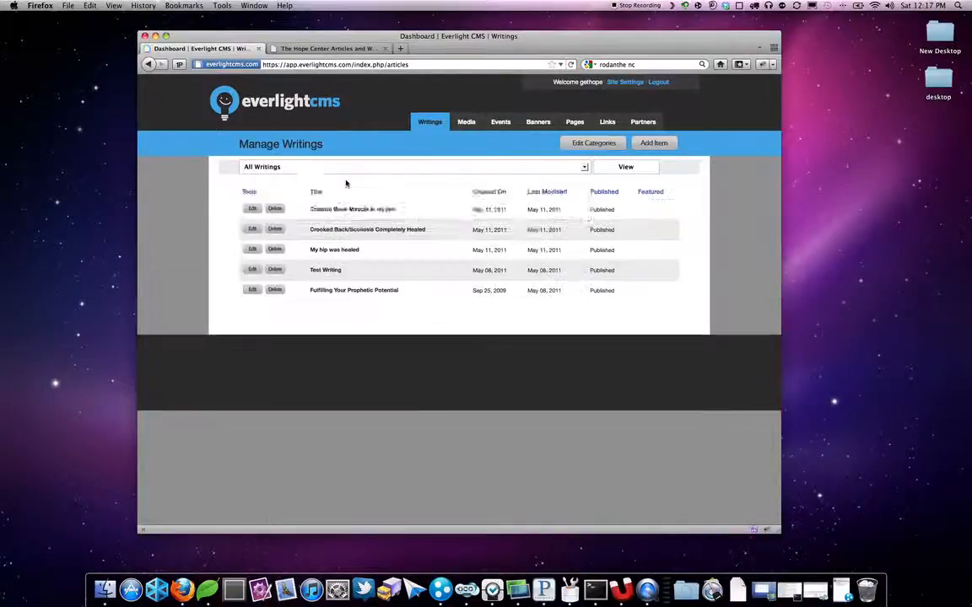
pyautogui.click(314, 170)
pyautogui.click(319, 203)
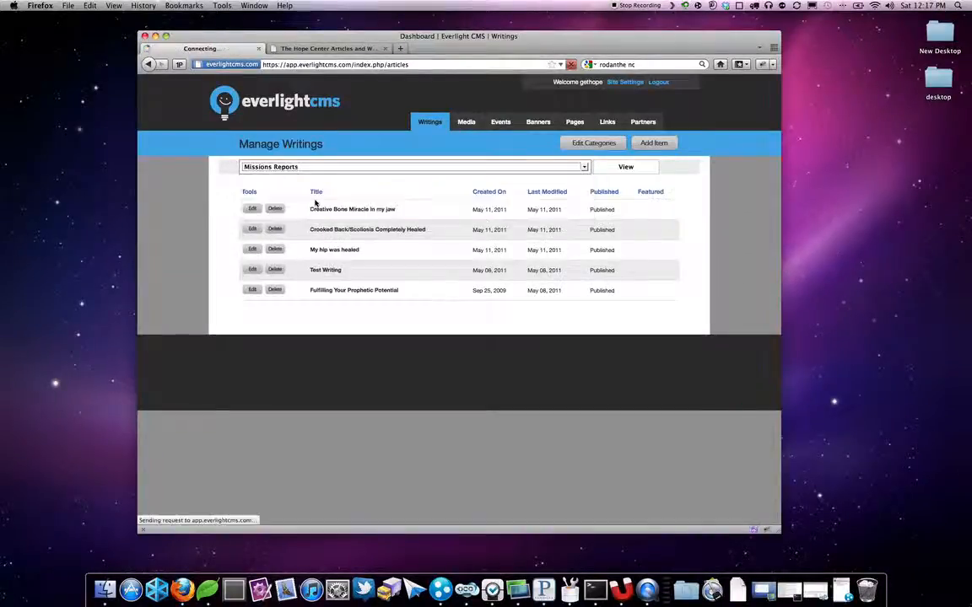
pyautogui.click(308, 169)
pyautogui.press('Down')
pyautogui.press('Down')
pyautogui.press('Return')
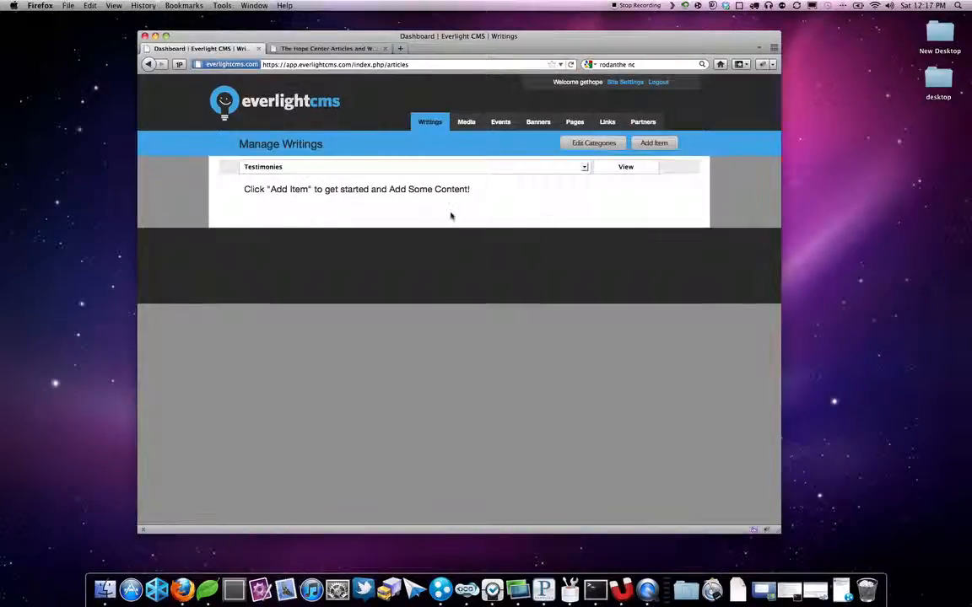
# Step: Open the Articles category for editing, review its name, permalink, description and image fields, and leave without saving
pyautogui.click(586, 146)
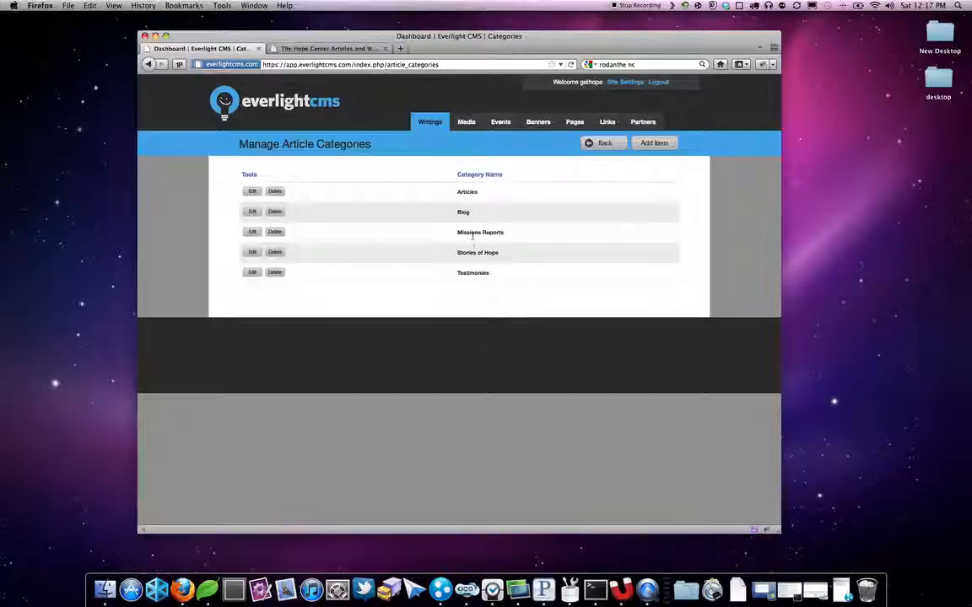
pyautogui.click(253, 191)
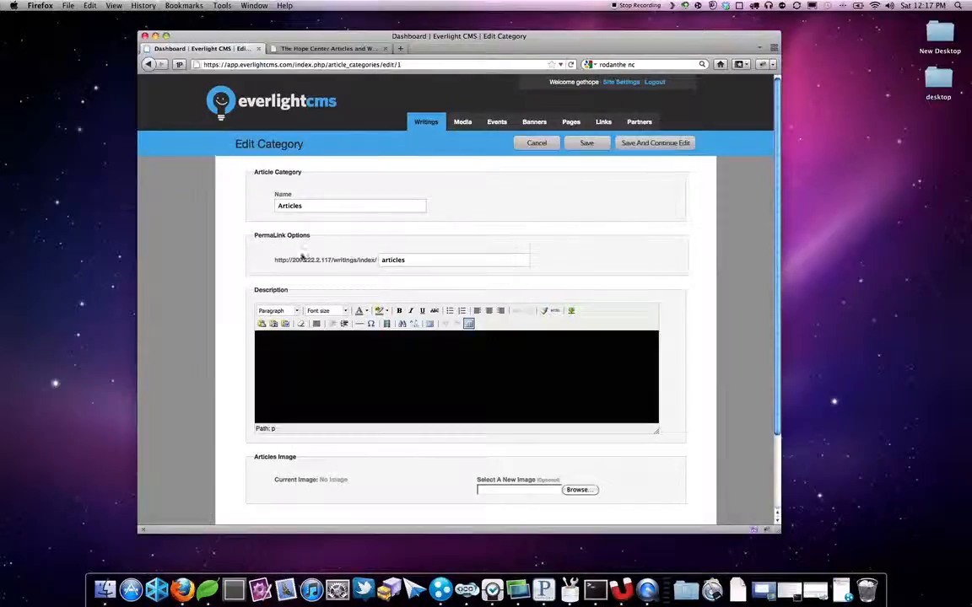
pyautogui.moveTo(273, 262); pyautogui.dragTo(403, 259)
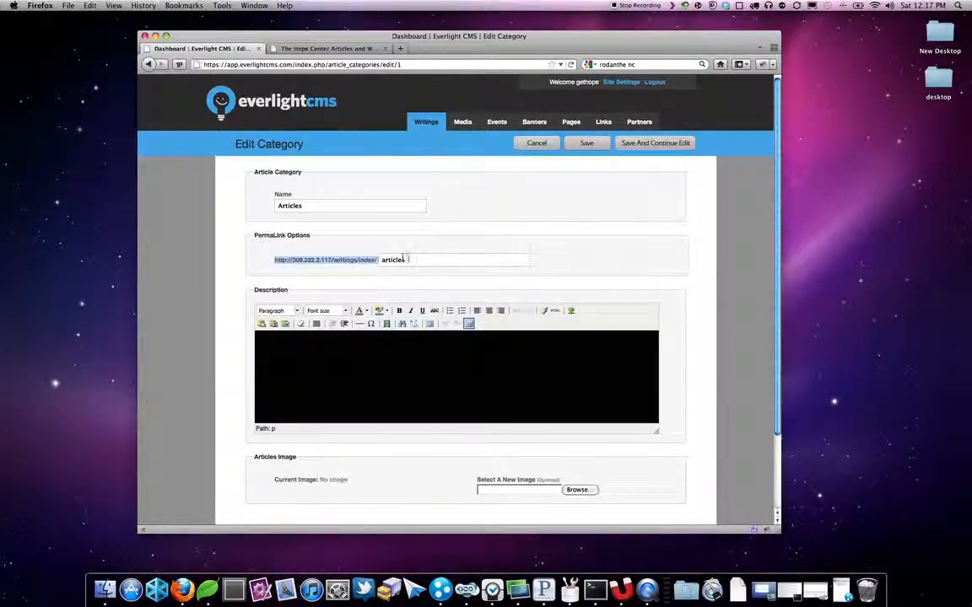
pyautogui.click(417, 259)
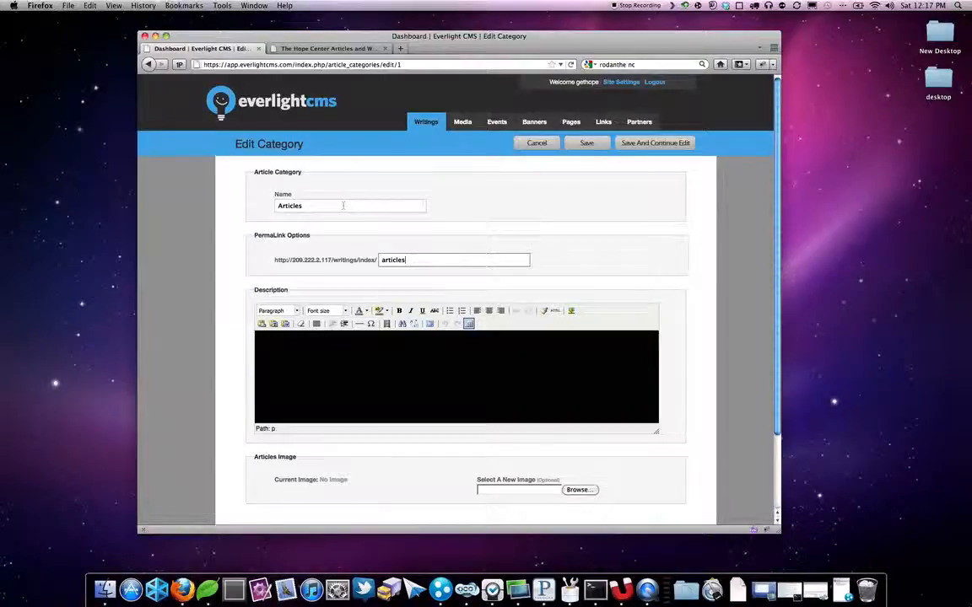
pyautogui.scroll(-2, 356, 210)
pyautogui.scroll(1, 372, 305)
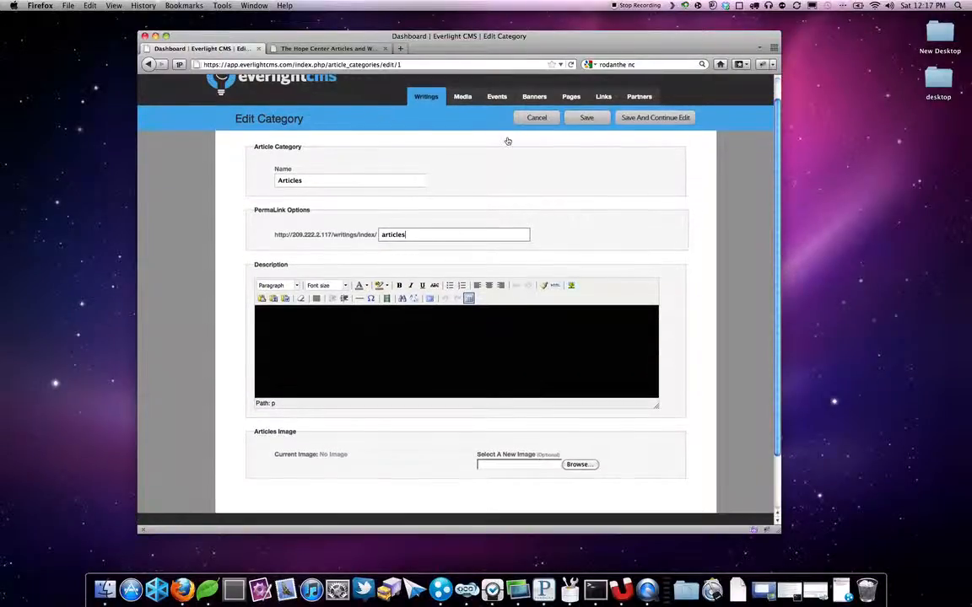
pyautogui.click(537, 118)
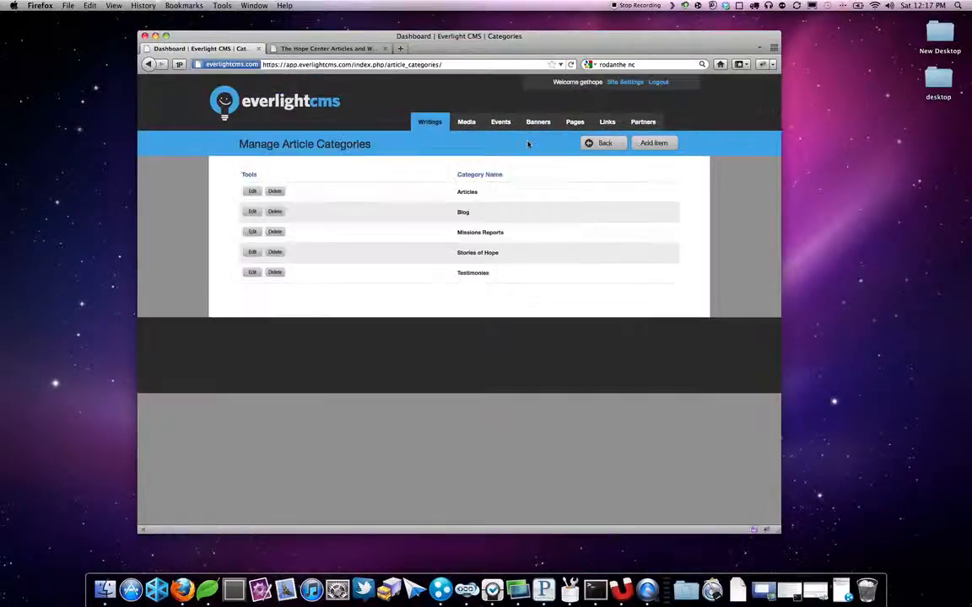
# Step: Add a new article category named "Test Cat" and save it
pyautogui.click(656, 144)
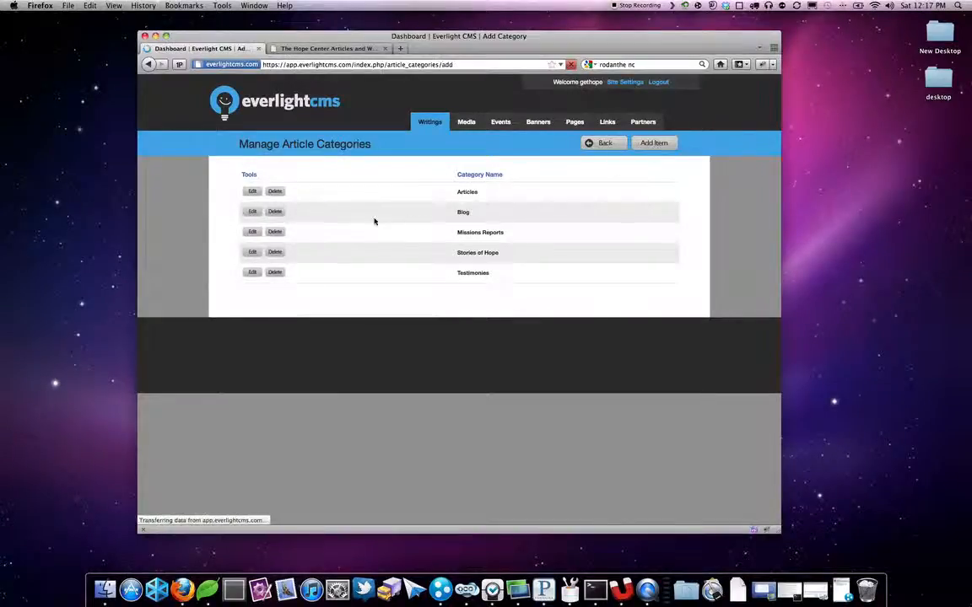
pyautogui.write('Test ')
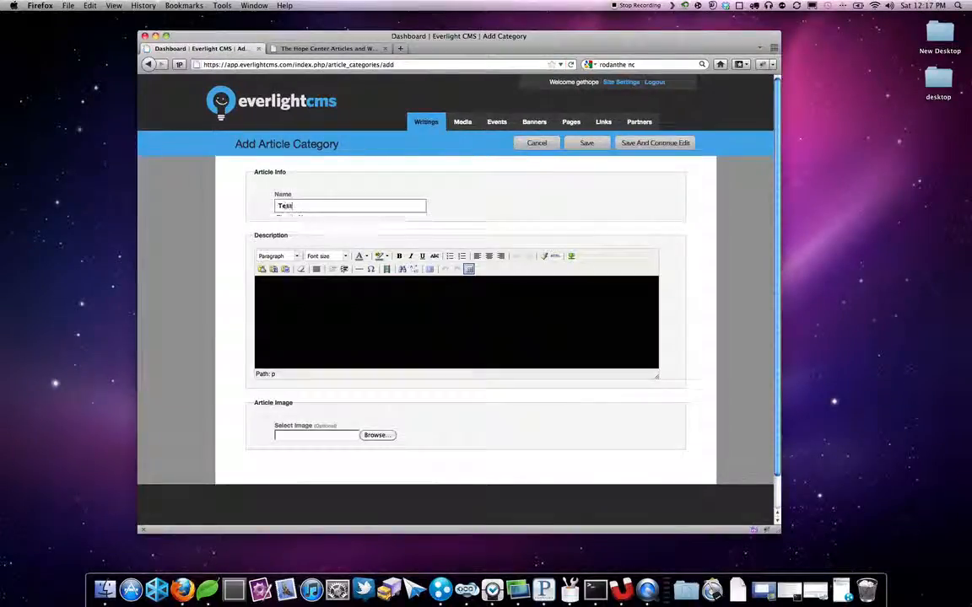
pyautogui.write('Cat')
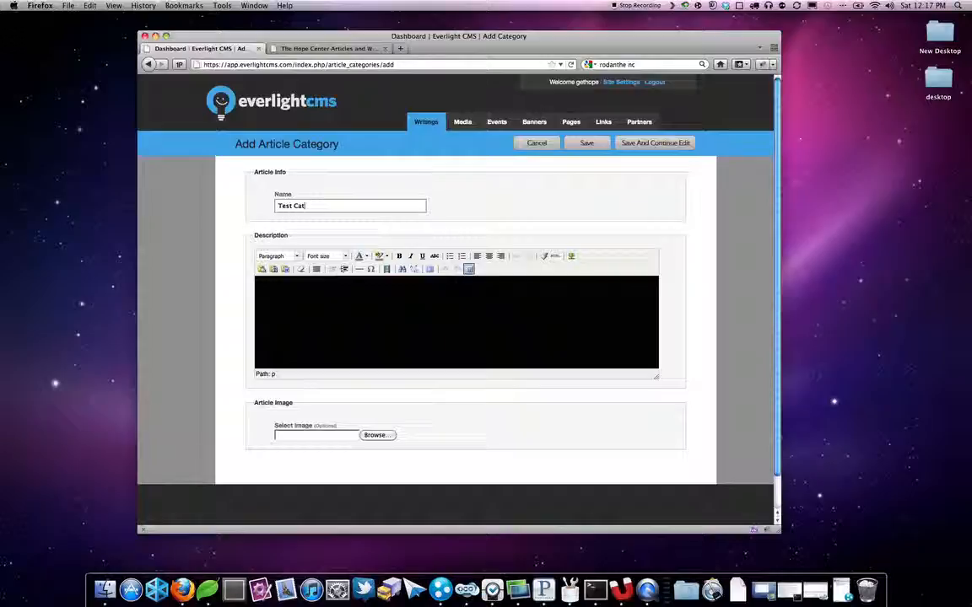
pyautogui.click(654, 148)
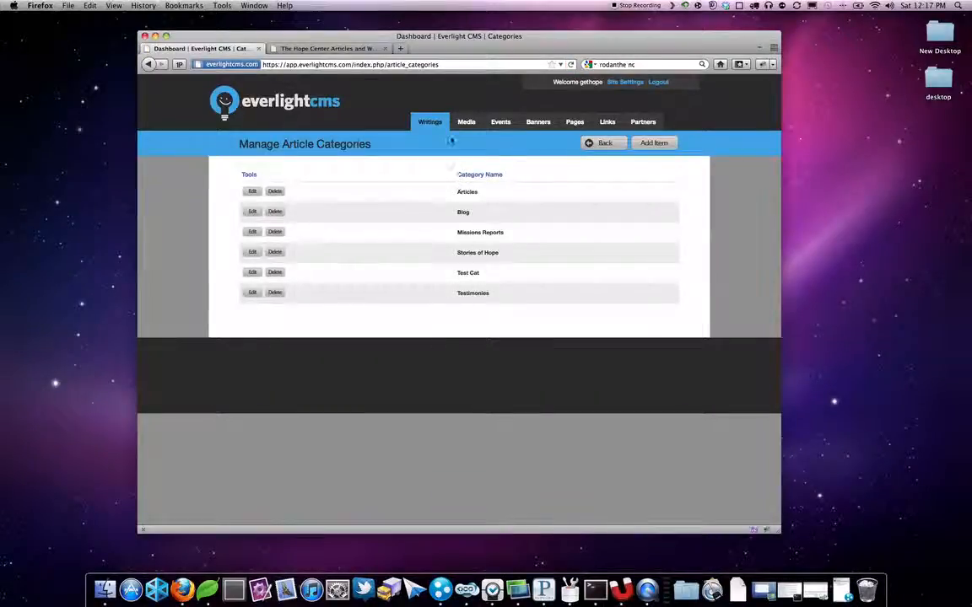
# Step: Return to the writings list and filter it by the Test Cat category
pyautogui.click(438, 124)
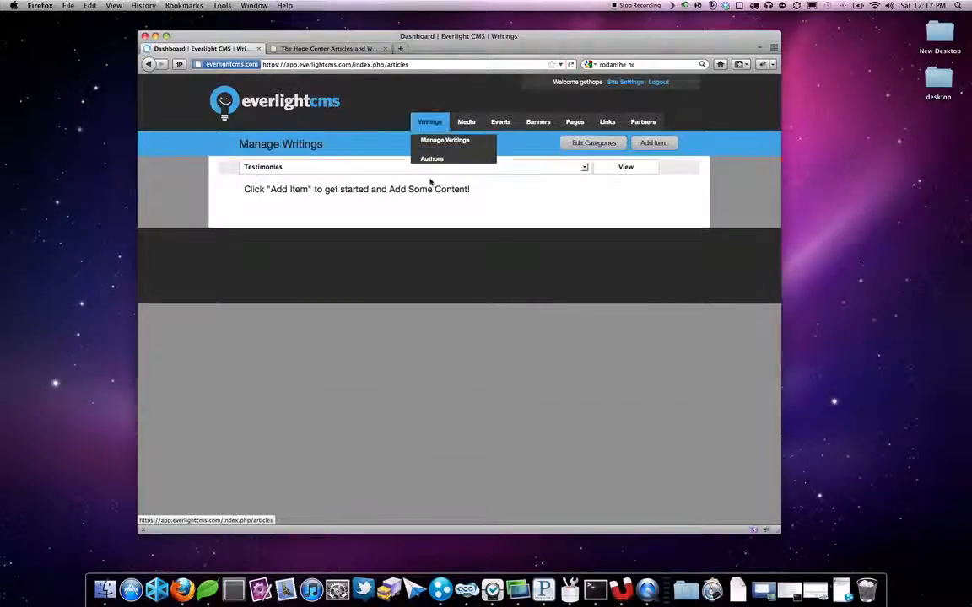
pyautogui.click(395, 167)
pyautogui.click(388, 216)
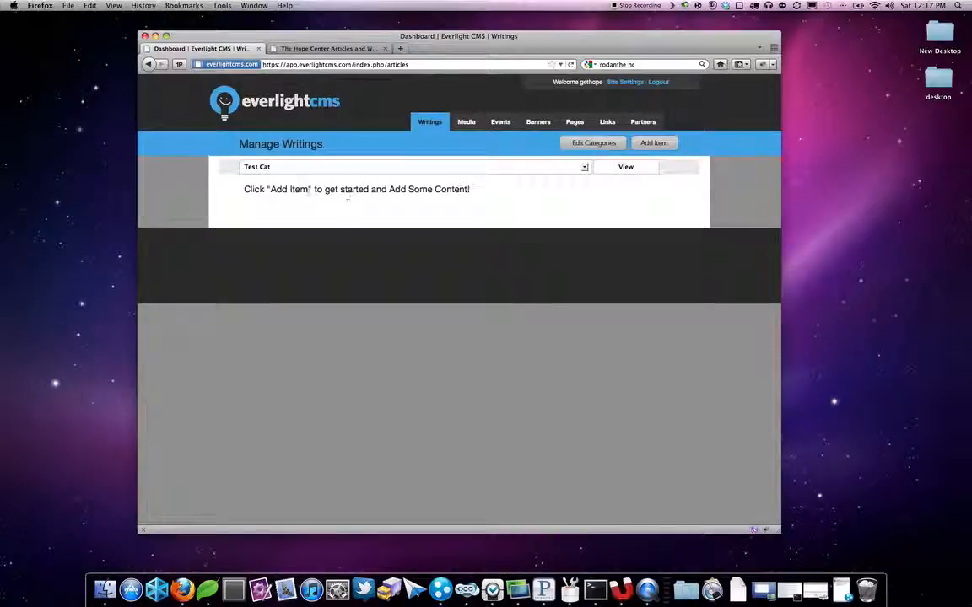
# Step: Delete the Test Cat category from the article categories and confirm the deletion
pyautogui.moveTo(432, 128)
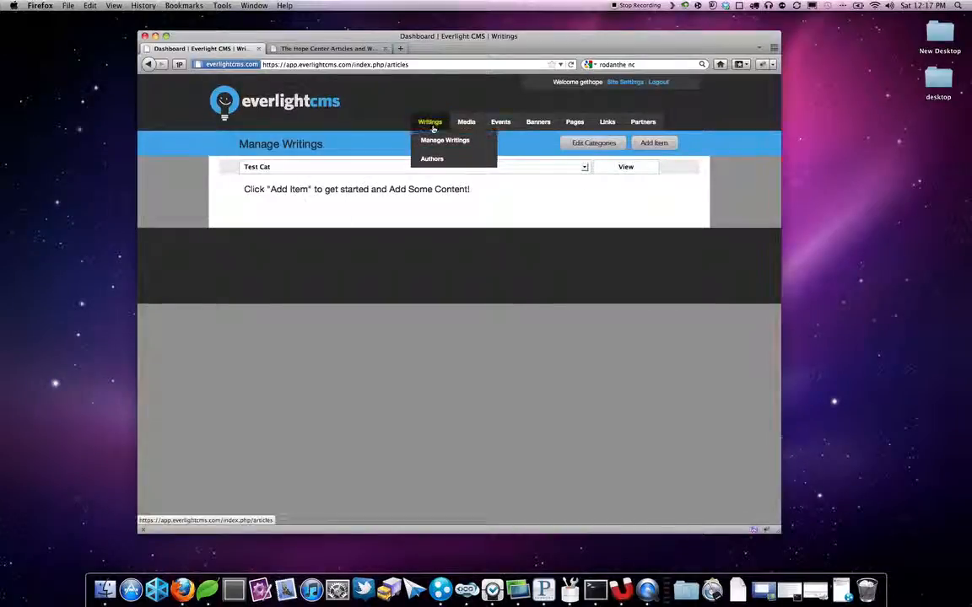
pyautogui.click(609, 144)
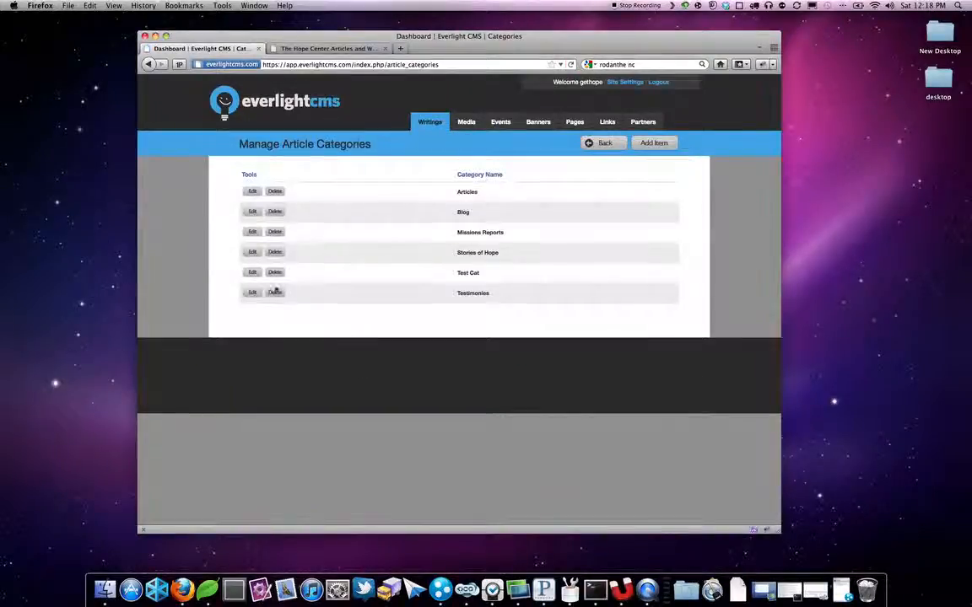
pyautogui.click(275, 273)
pyautogui.click(480, 261)
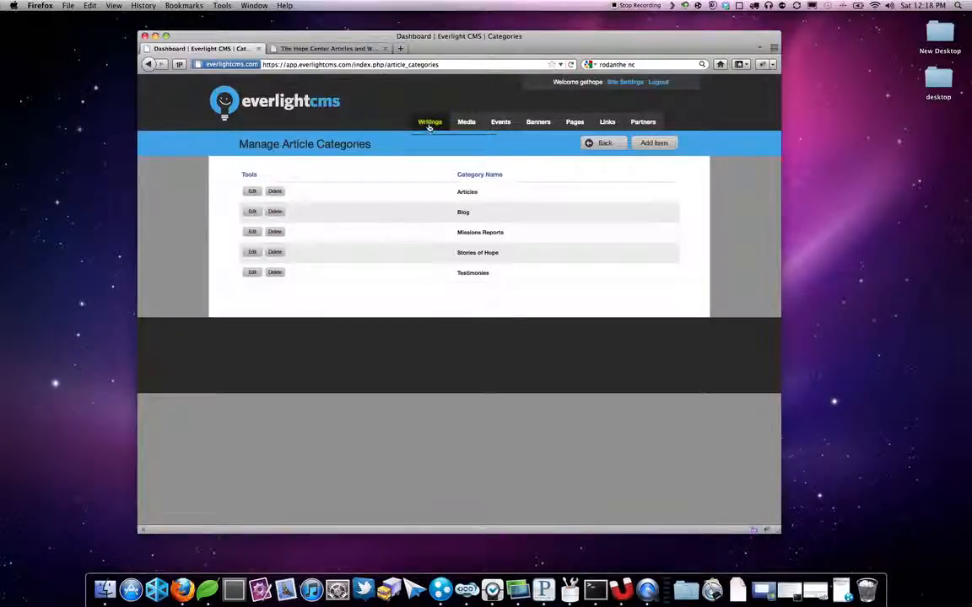
pyautogui.moveTo(430, 127)
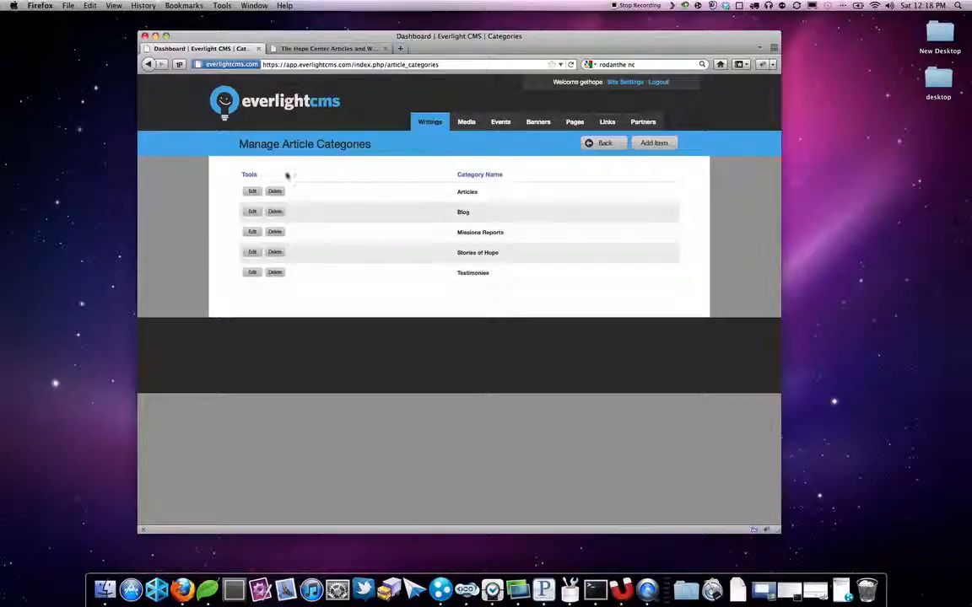
pyautogui.moveTo(385, 149); pyautogui.dragTo(281, 145)
pyautogui.click(411, 148)
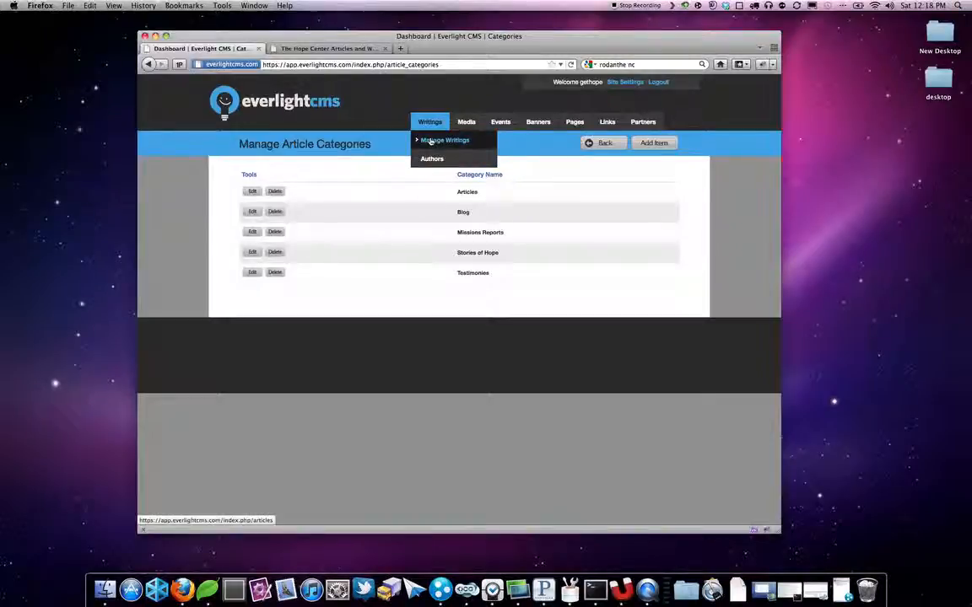
# Step: Start a new item in the writings section and title it "New Blog Post", leaving the subtitle empty
pyautogui.click(430, 141)
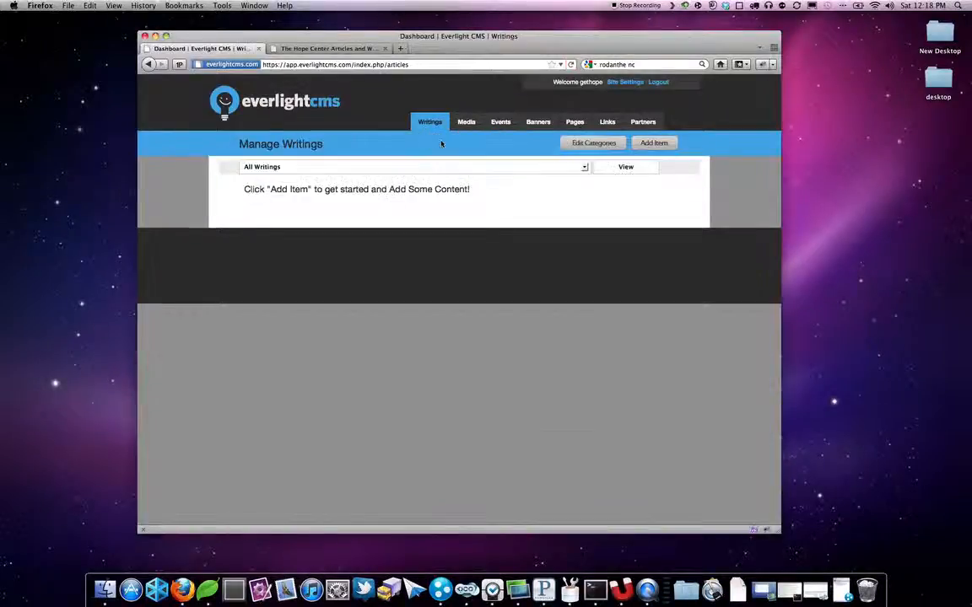
pyautogui.click(653, 142)
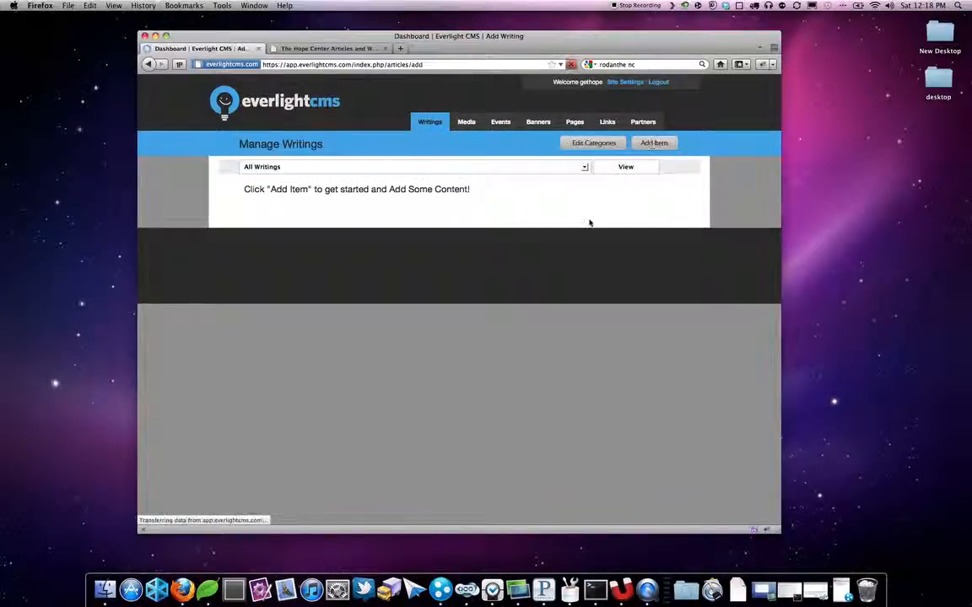
pyautogui.click(383, 205)
pyautogui.write('New Blog Post')
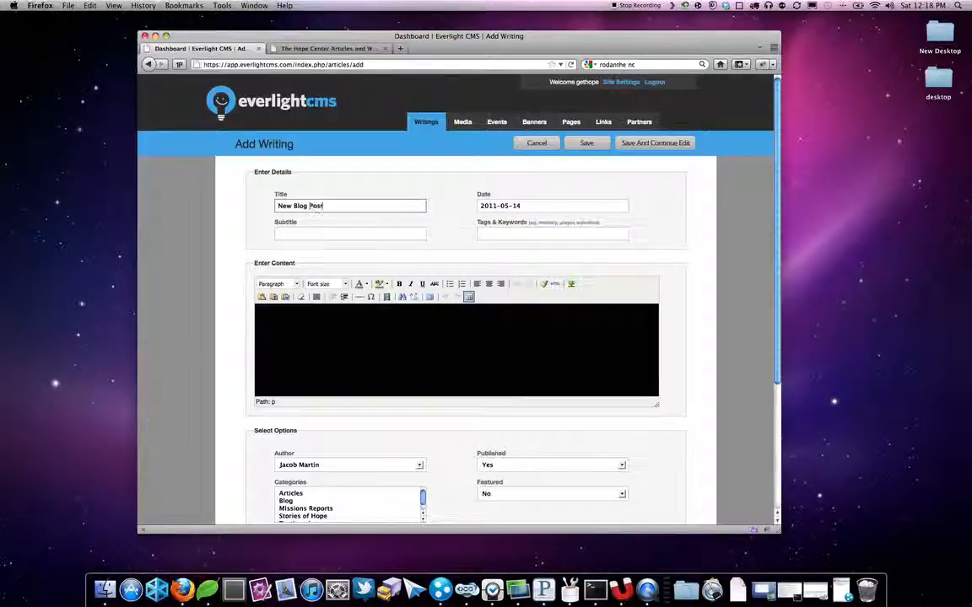
pyautogui.click(331, 233)
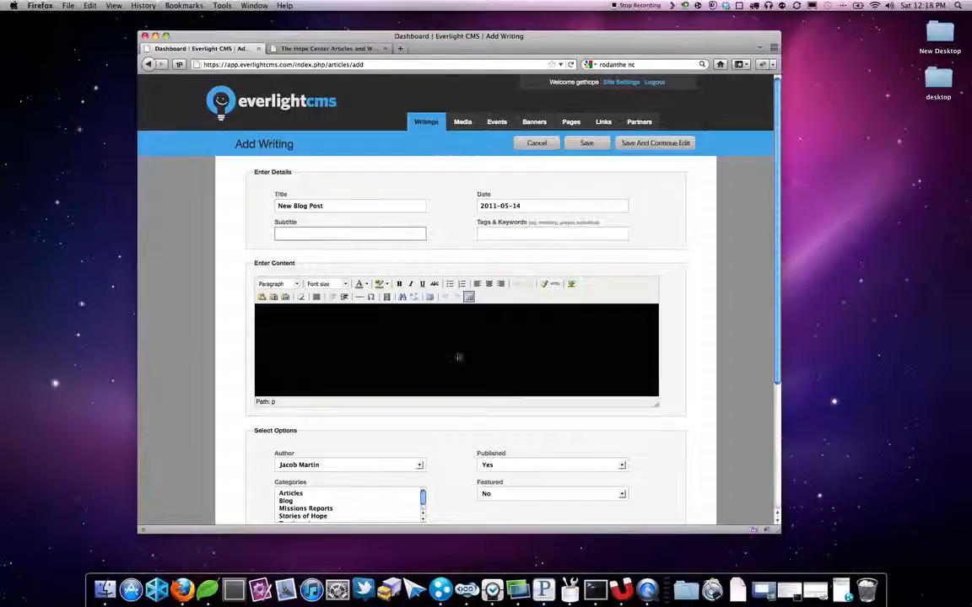
# Step: Write "My New Article," in the post's content, followed by an empty line and two lines of filler text
pyautogui.click(328, 333)
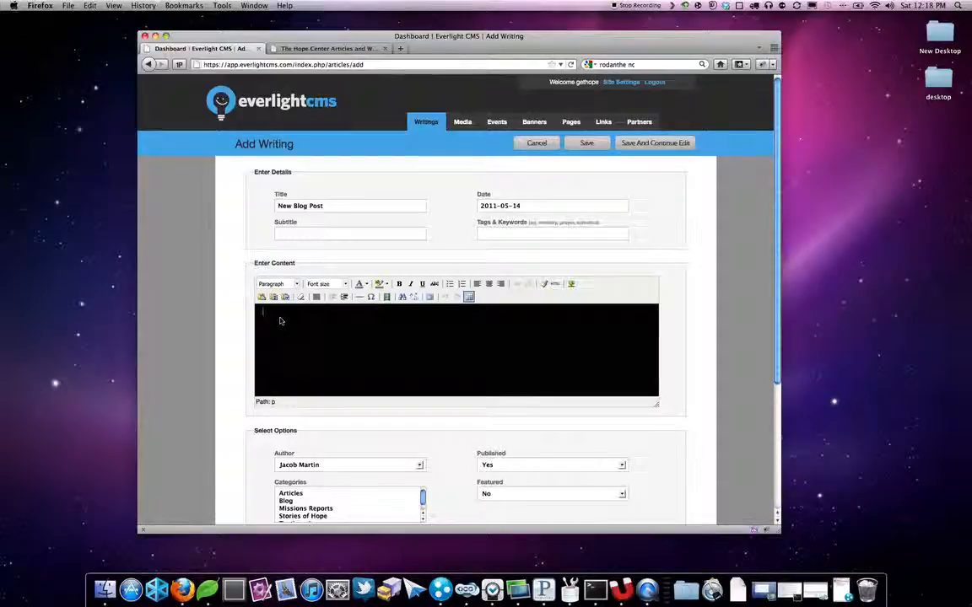
pyautogui.write('My New Article,')
pyautogui.press('Return')
pyautogui.press('Return')
pyautogui.write(';alkjsdf;klajf')
pyautogui.press('Return')
pyautogui.write(';lakjsdf;lkasdj')
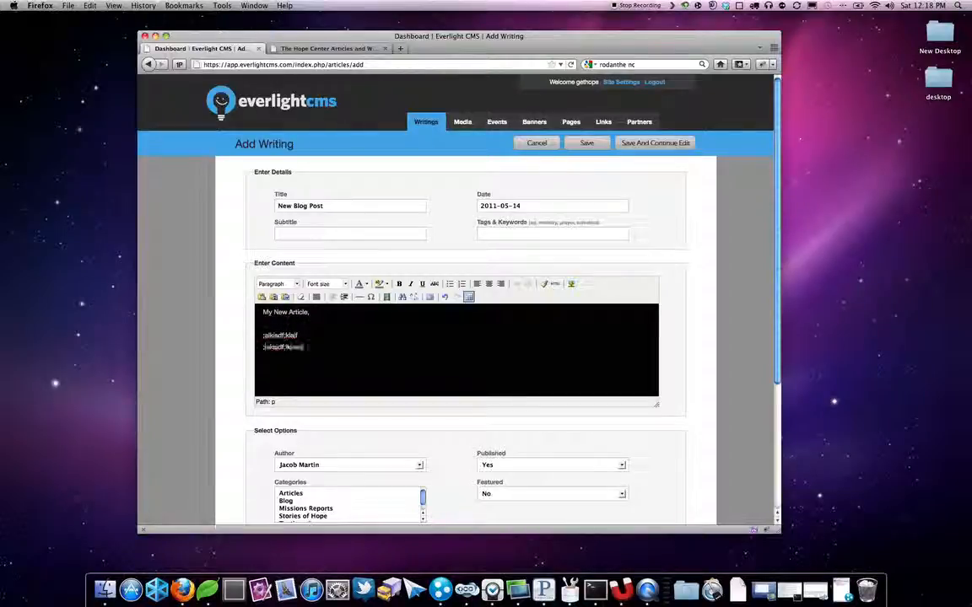
# Step: Format the first filler line of the post as Heading 1 and the second filler line as Heading 5
pyautogui.moveTo(307, 334); pyautogui.dragTo(258, 335)
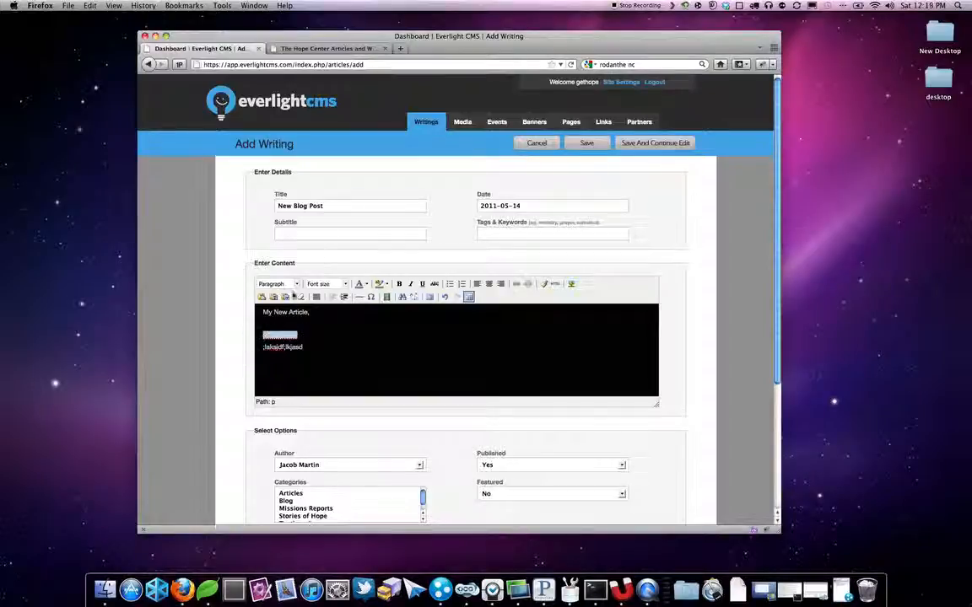
pyautogui.click(278, 285)
pyautogui.click(293, 343)
pyautogui.moveTo(306, 366); pyautogui.dragTo(245, 361)
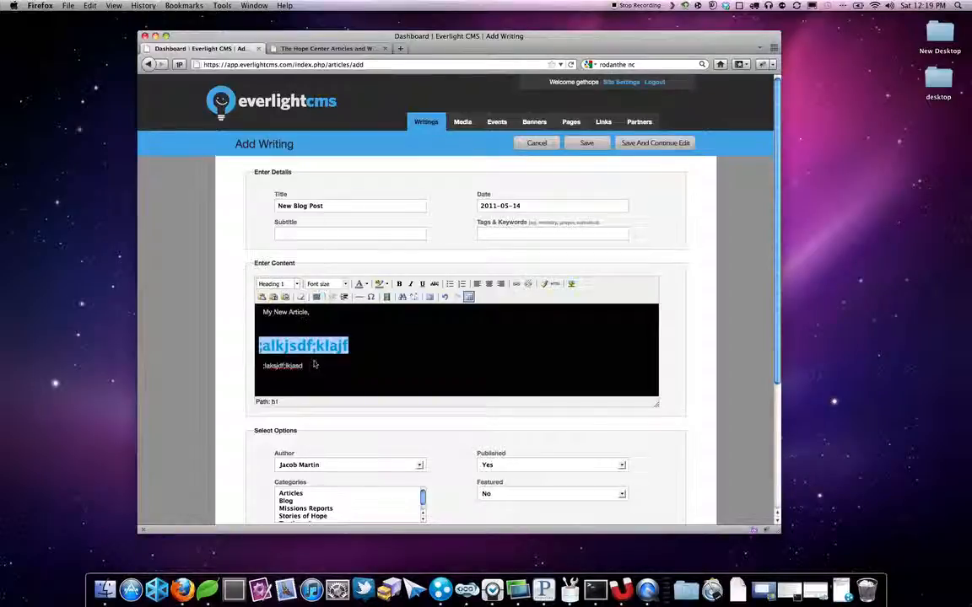
pyautogui.click(279, 284)
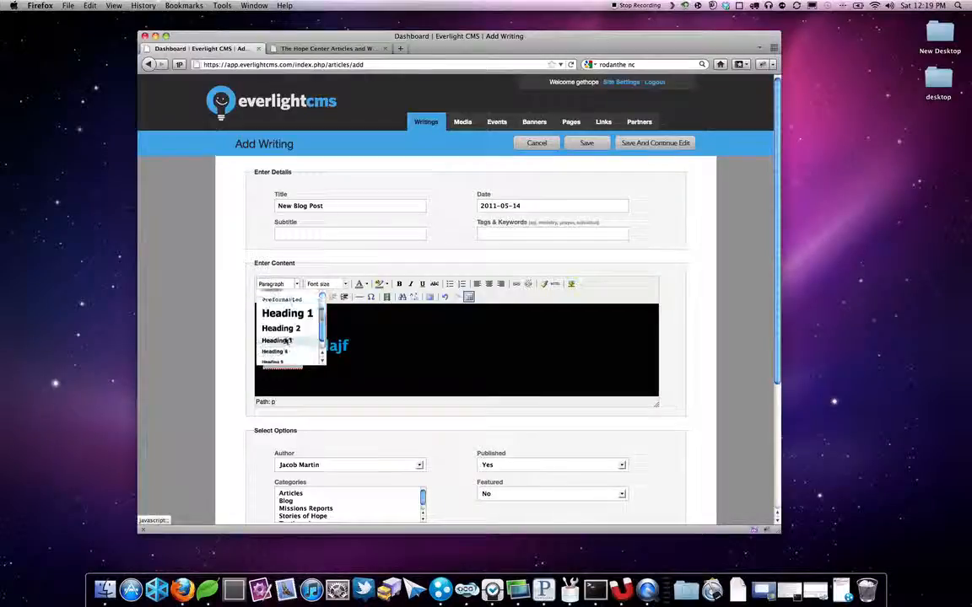
pyautogui.click(274, 361)
# Step: Replace the Heading 5 line's text with "Heading" and the Heading 1 line's text with "Heading 1"
pyautogui.moveTo(319, 371); pyautogui.dragTo(261, 370)
pyautogui.write('Heading')
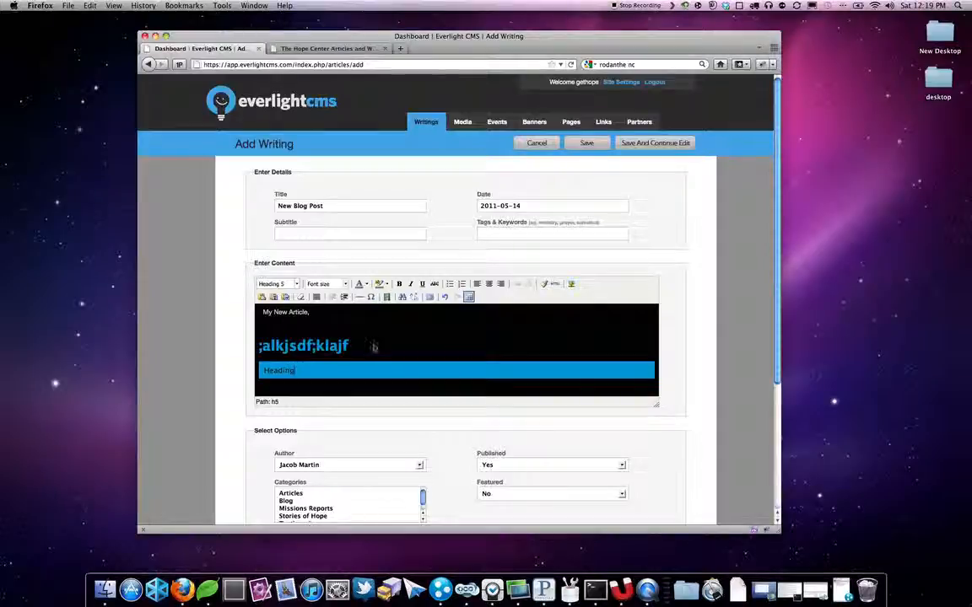
pyautogui.moveTo(374, 346); pyautogui.dragTo(257, 349)
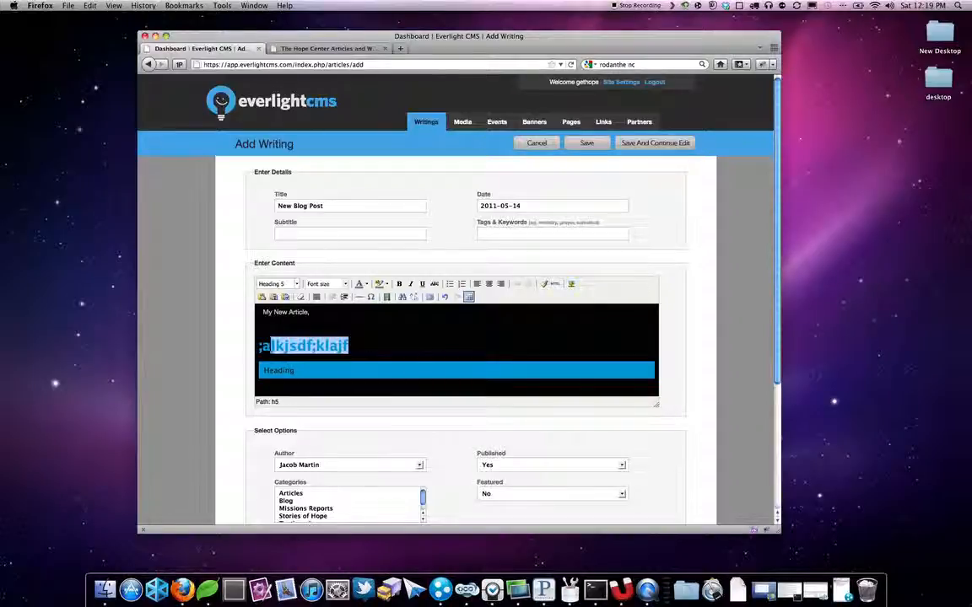
pyautogui.write('Heading 1')
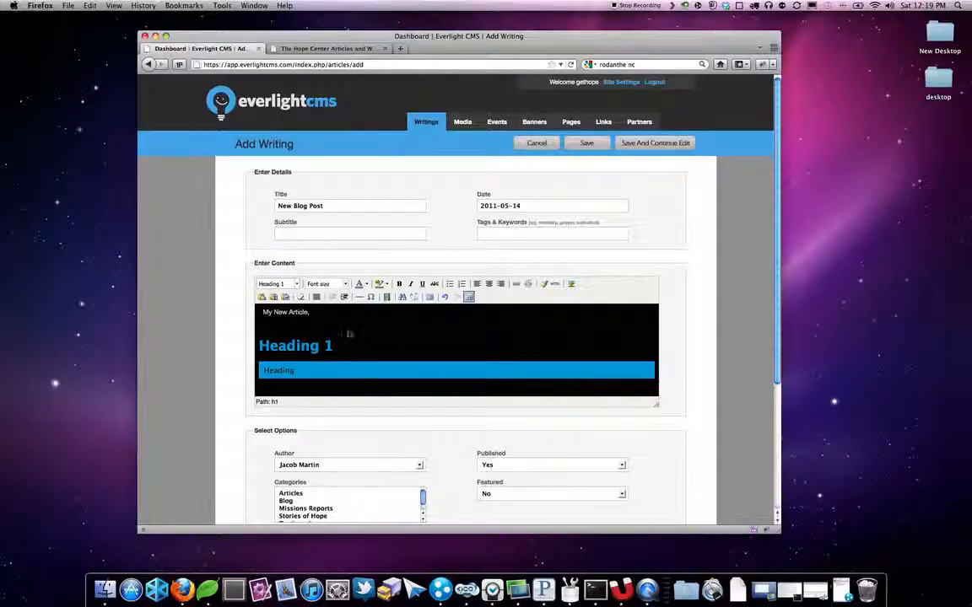
pyautogui.click(309, 322)
pyautogui.moveTo(326, 317); pyautogui.dragTo(263, 318)
pyautogui.click(385, 341)
# Step: Keep the preselected author, assign the post to both the Blog and Articles categories, and save it with the editor kept open
pyautogui.scroll(-2, 401, 438)
pyautogui.click(363, 416)
pyautogui.click(346, 428)
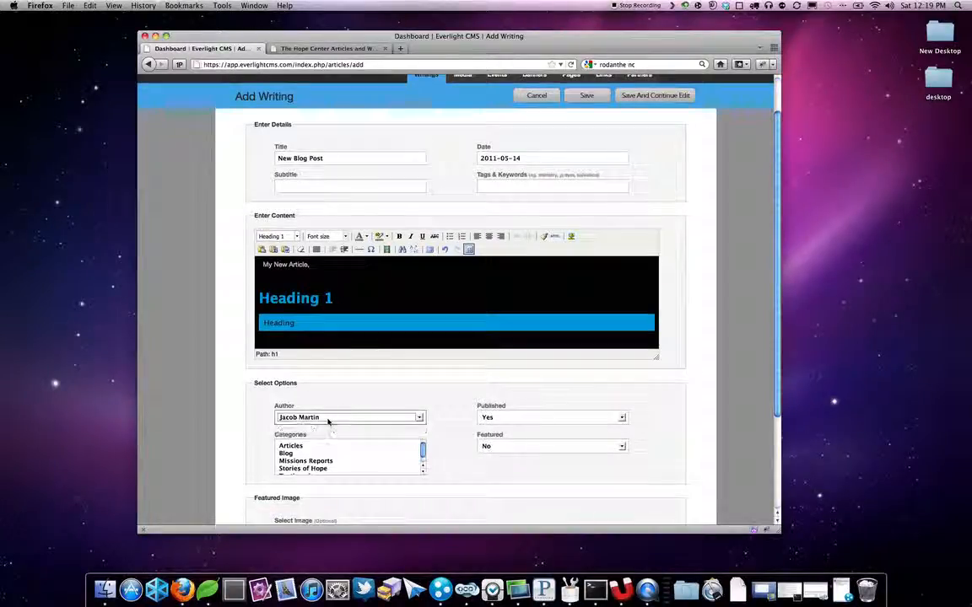
pyautogui.scroll(-2, 439, 457)
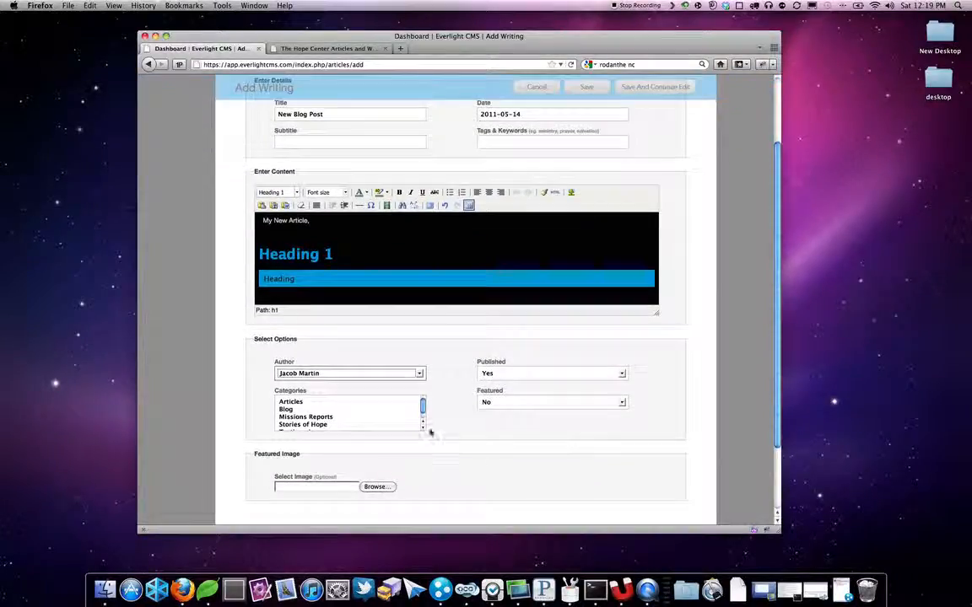
pyautogui.scroll(-1, 350, 413)
pyautogui.scroll(1, 350, 413)
pyautogui.click(304, 408)
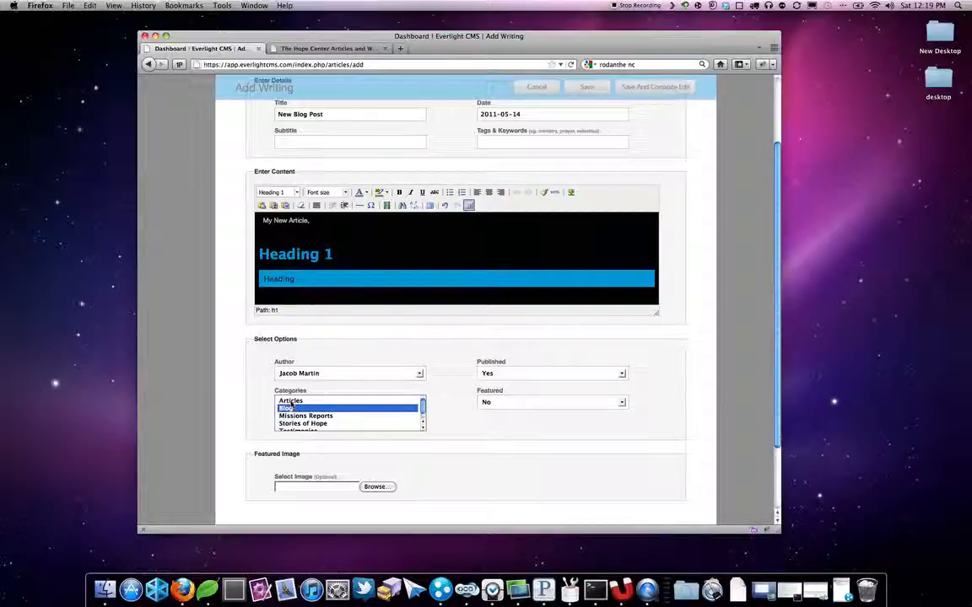
pyautogui.keyDown('super'); pyautogui.click(287, 400); pyautogui.keyUp('super')
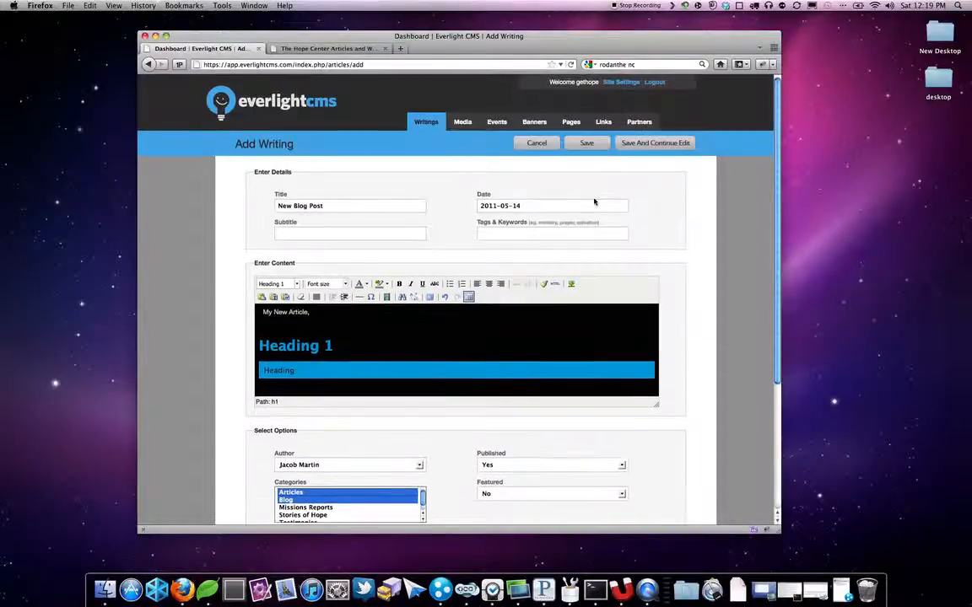
pyautogui.click(640, 148)
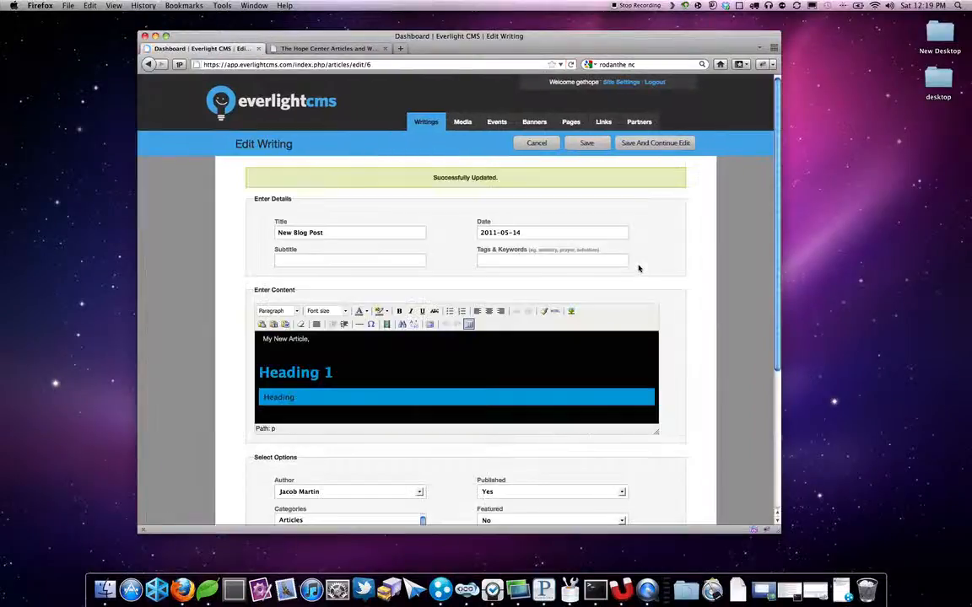
# Step: Return to the writings list and open the Blog category's edit page from the article categories
pyautogui.scroll(-3, 367, 304)
pyautogui.scroll(2, 362, 307)
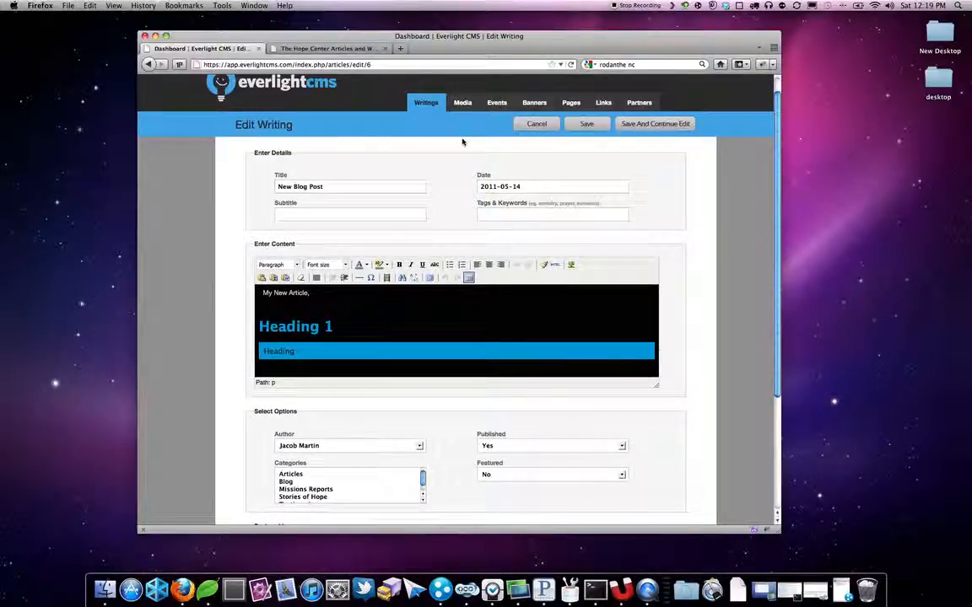
pyautogui.click(426, 102)
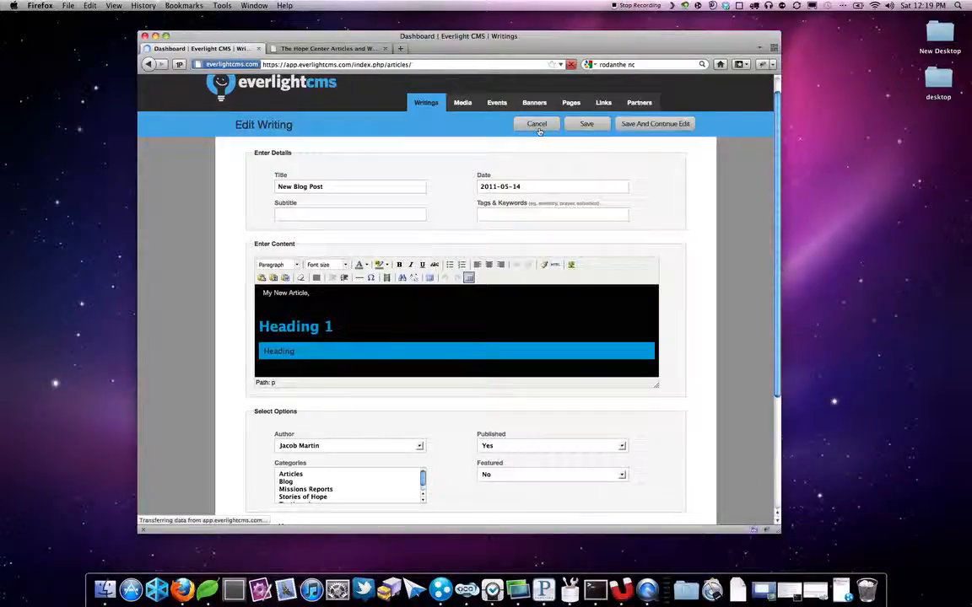
pyautogui.click(601, 143)
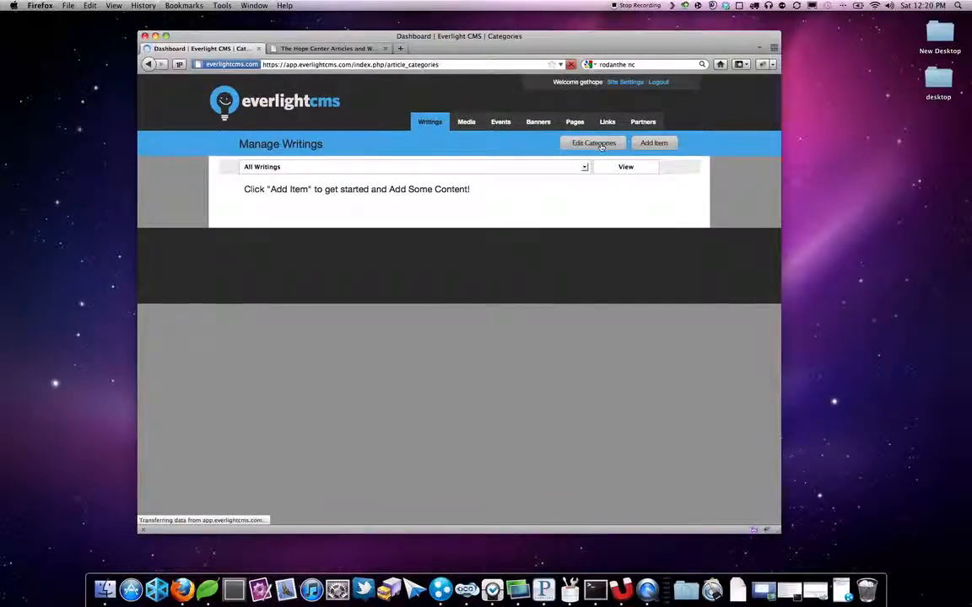
pyautogui.click(252, 212)
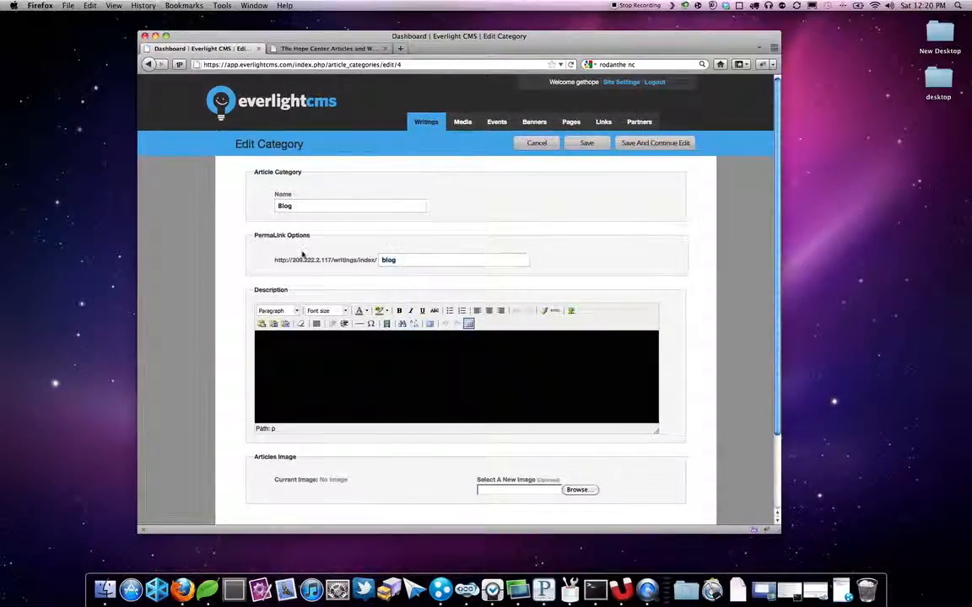
# Step: Reload the Blog writings page on The Hope Center site, view the full New Blog Post, and return to Everlight CMS
pyautogui.click(321, 48)
pyautogui.click(220, 64)
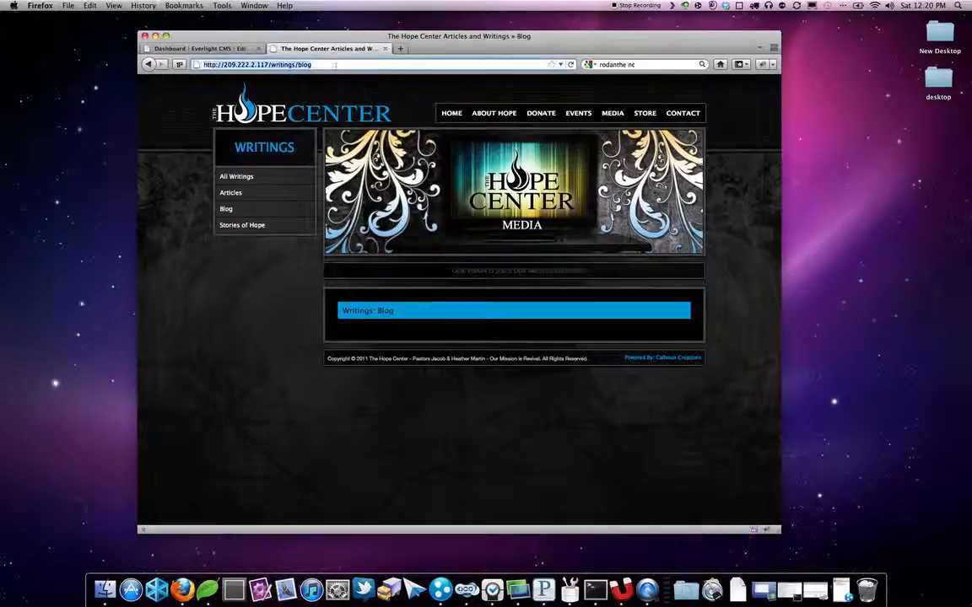
pyautogui.press('Return')
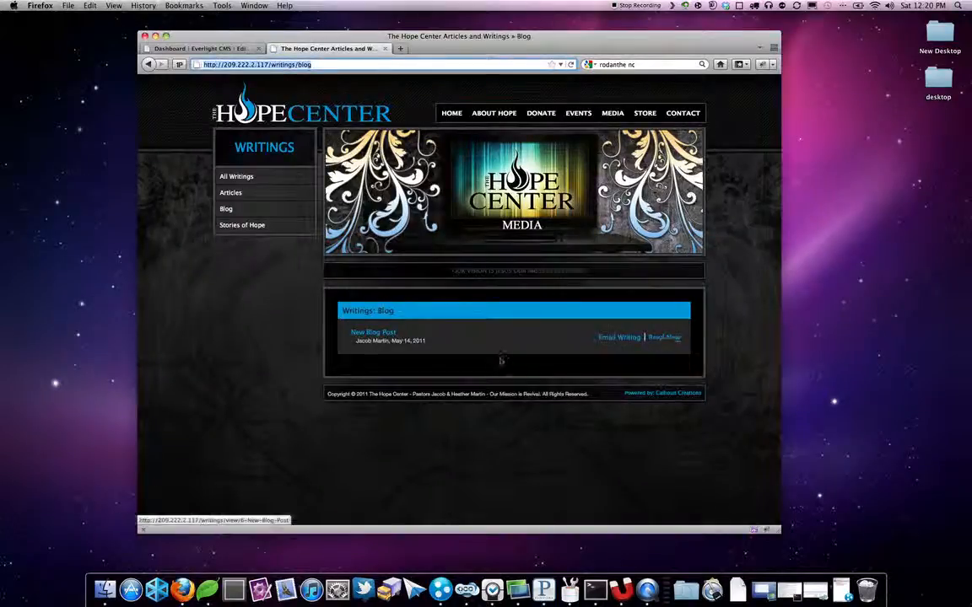
pyautogui.click(665, 338)
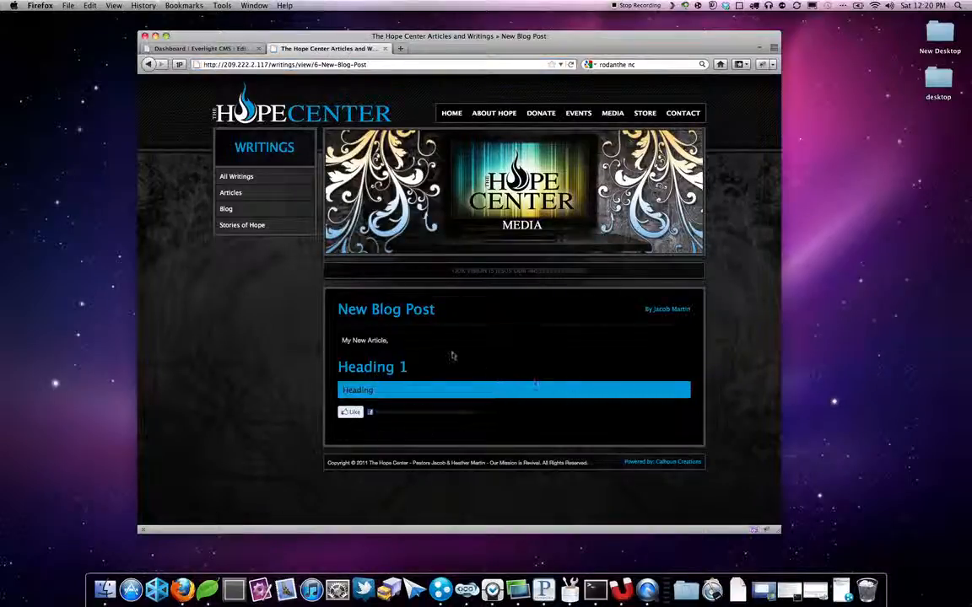
pyautogui.click(187, 48)
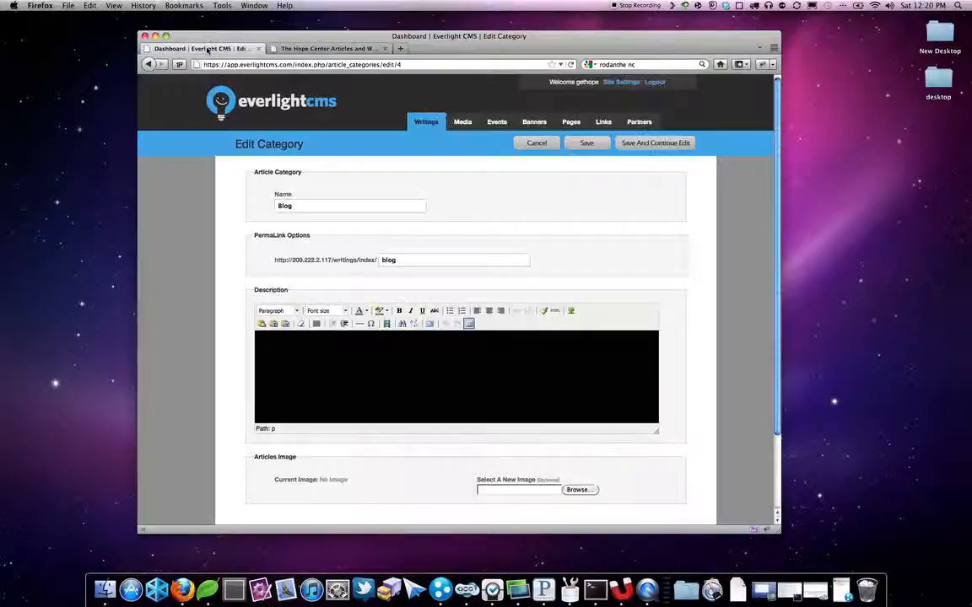